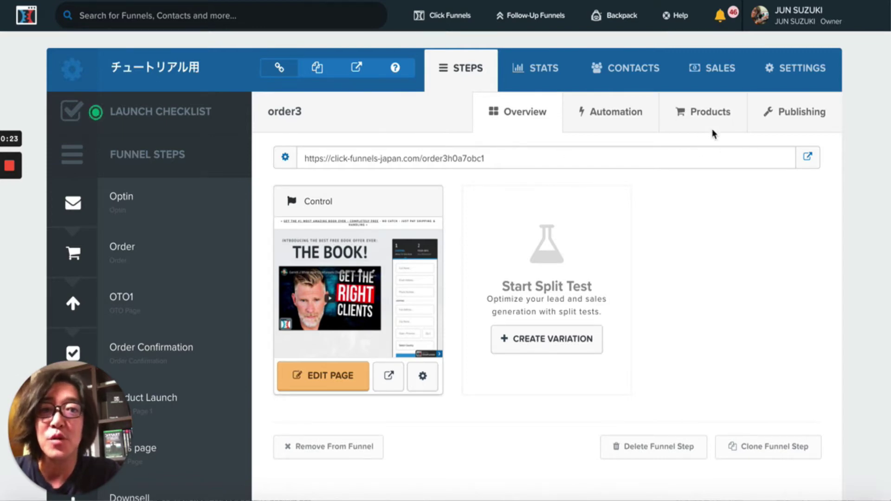
Open the test product of the order3 step for editing and review its payment integration and subscription type.
left_click(705, 114)
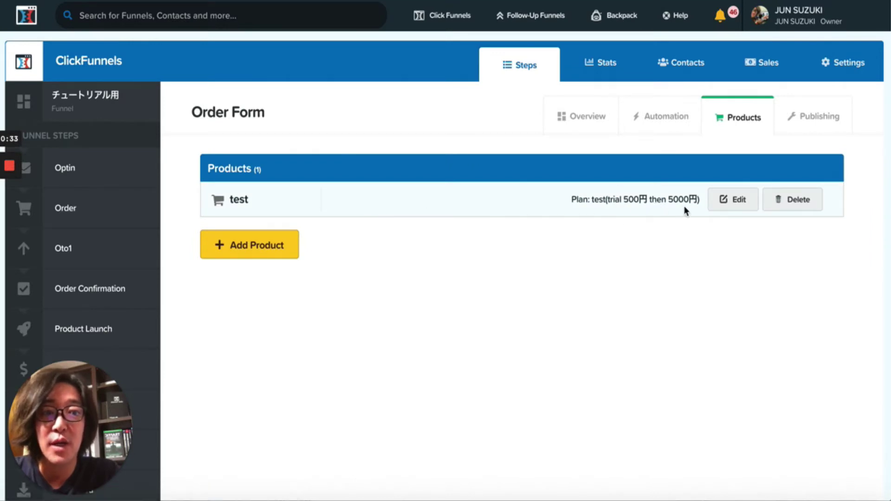
left_click(735, 208)
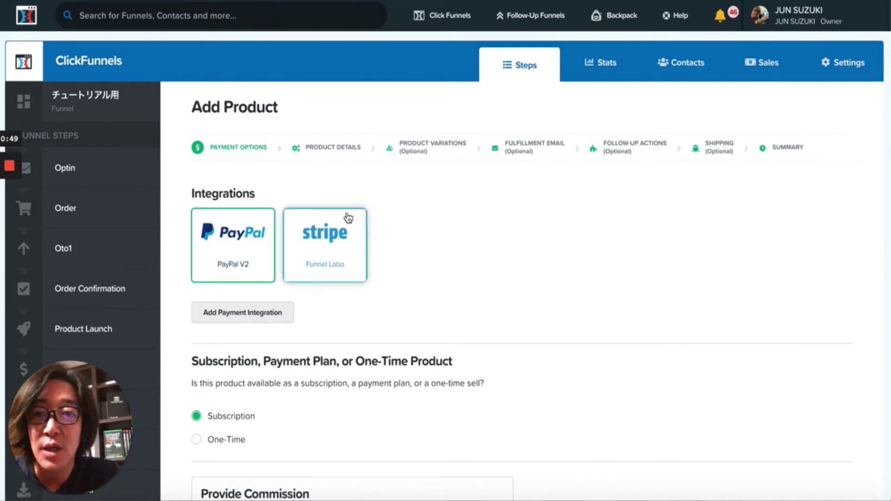
scroll(377, 195, "down", 2)
scroll(378, 194, "down", 1)
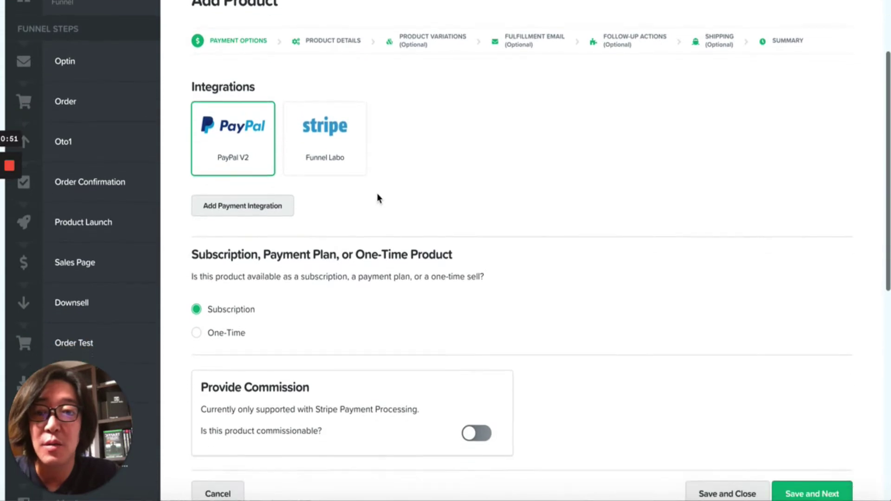
scroll(377, 194, "up", 3)
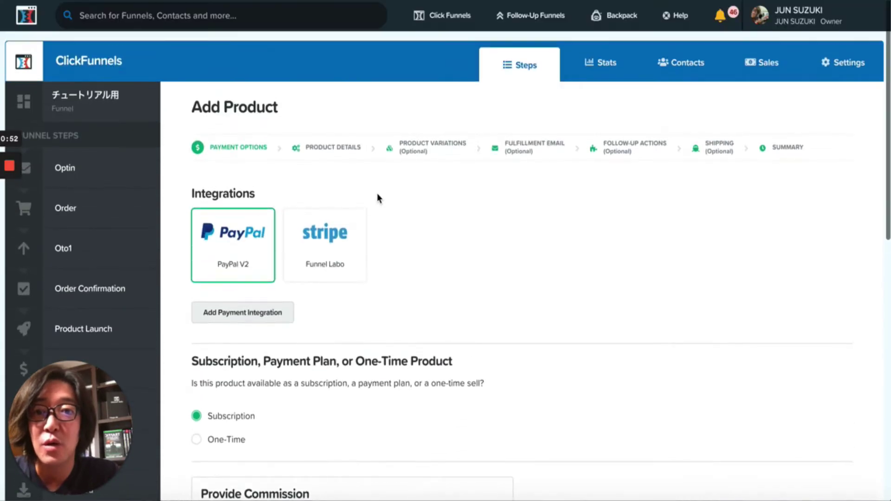
Open the test product's details and examine its name, price, currency and price display override.
left_click(336, 153)
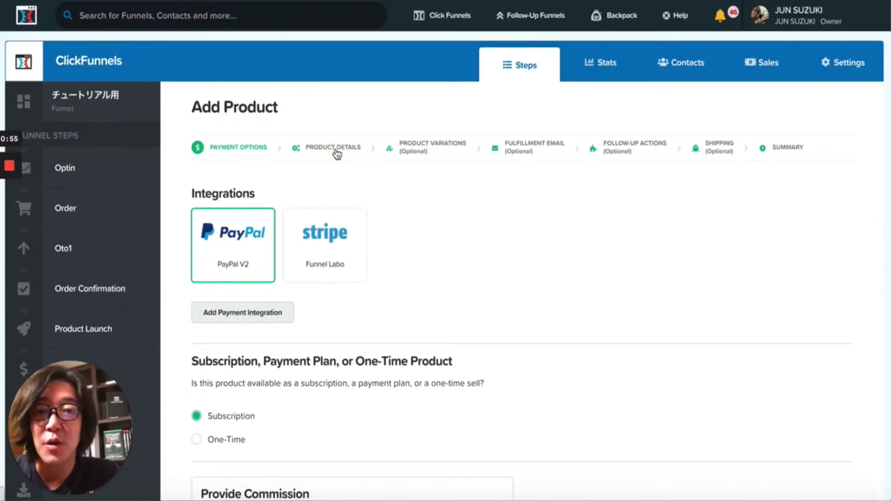
scroll(324, 199, "down", 2)
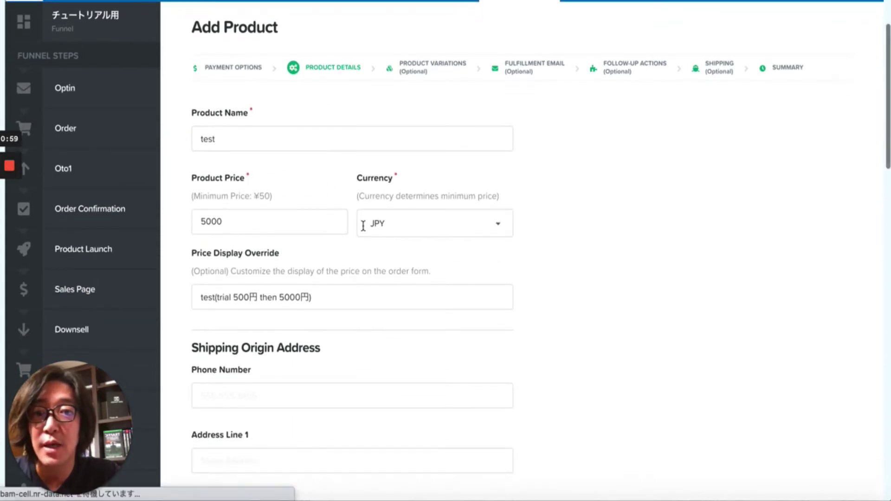
scroll(330, 227, "down", 2)
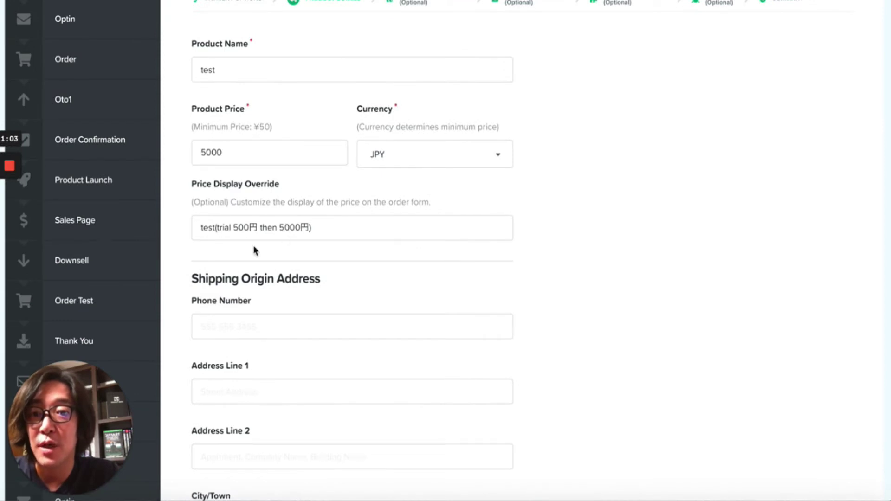
scroll(240, 253, "down", 1)
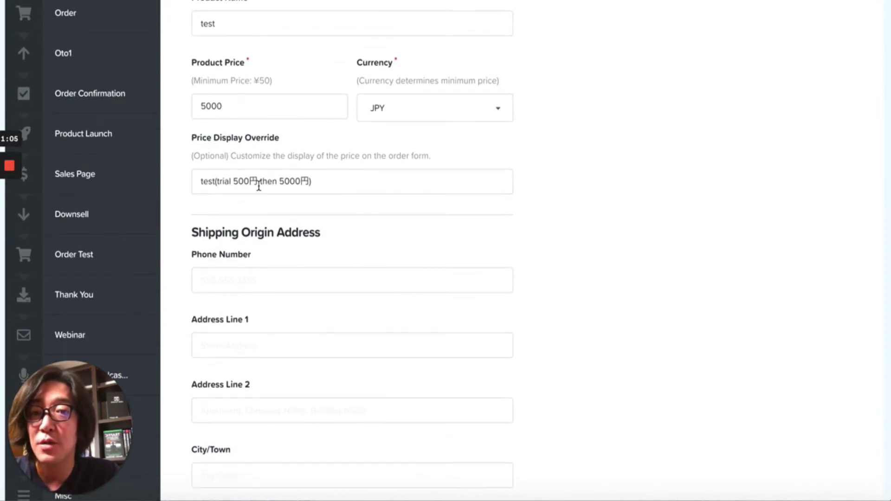
left_click_drag(198, 183, 370, 181)
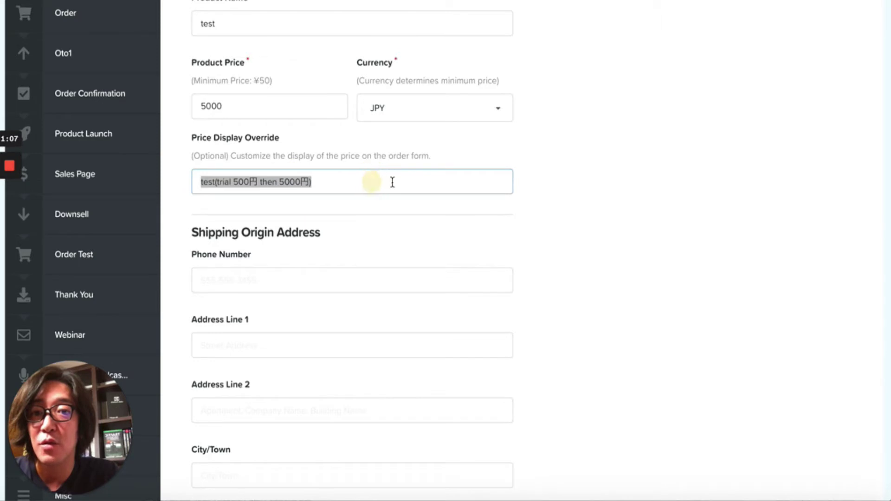
left_click(567, 168)
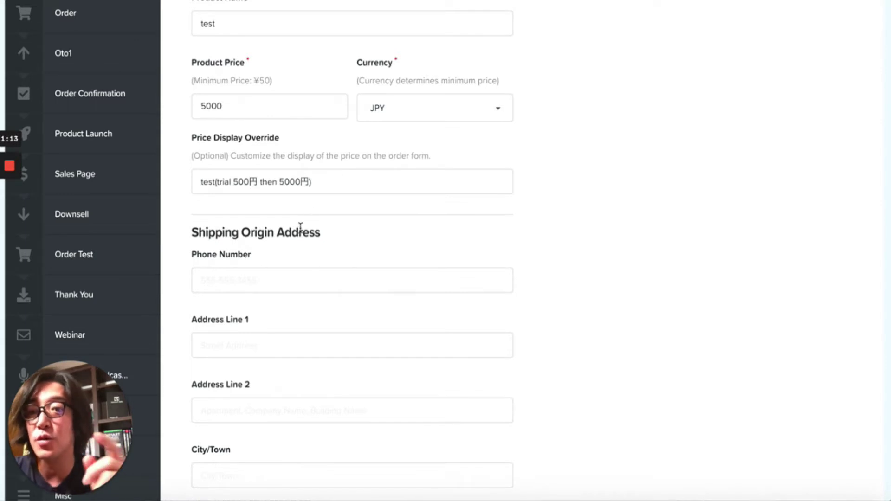
Examine the subscription plan settings: plan name, frequency, maximum number of charges, initial charge amount, webhook URL and trial period.
scroll(255, 237, "down", 8)
scroll(255, 238, "down", 3)
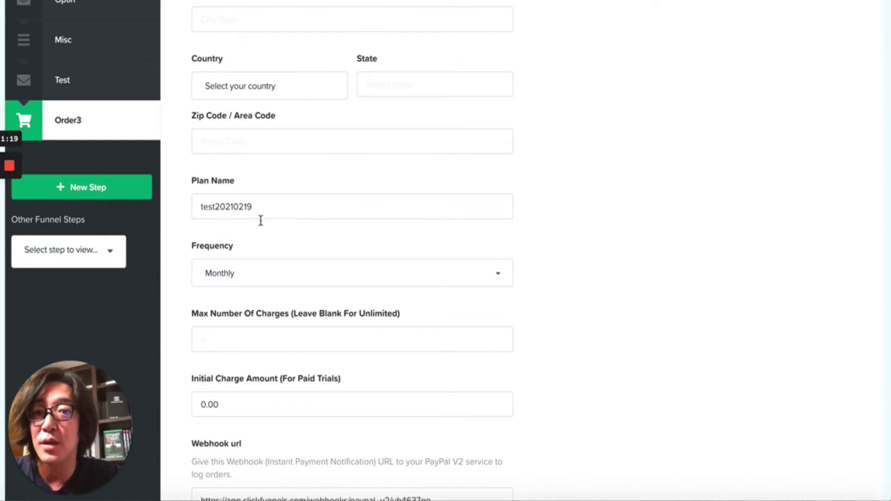
scroll(253, 228, "down", 1)
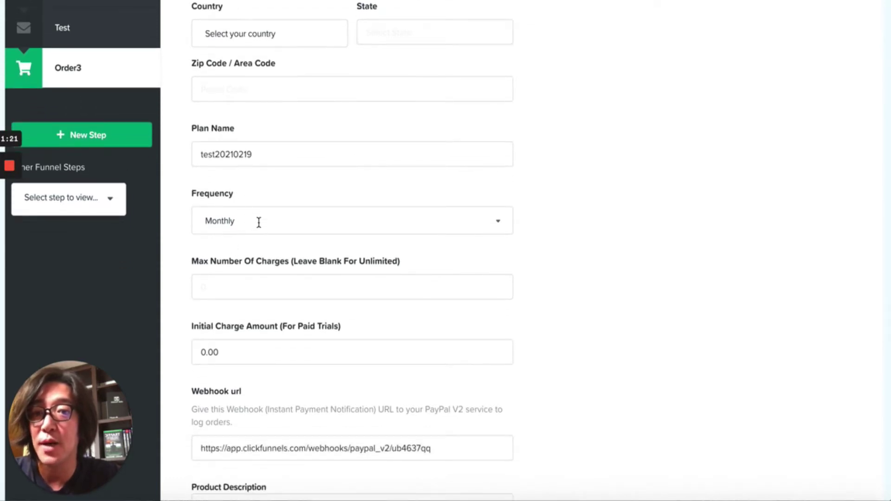
scroll(259, 223, "down", 1)
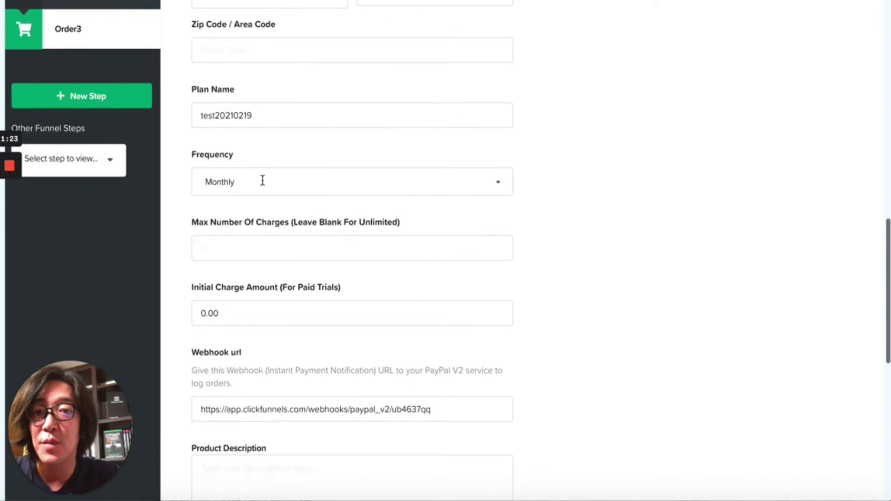
scroll(264, 185, "down", 3)
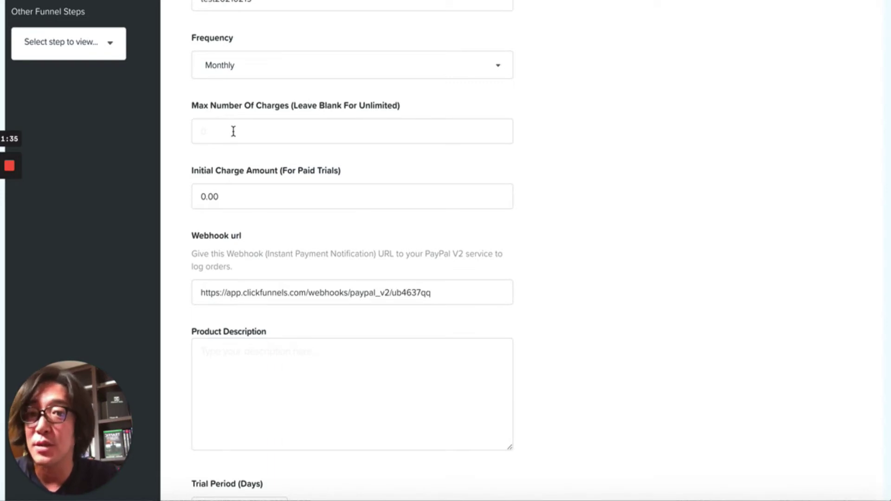
scroll(232, 174, "down", 2)
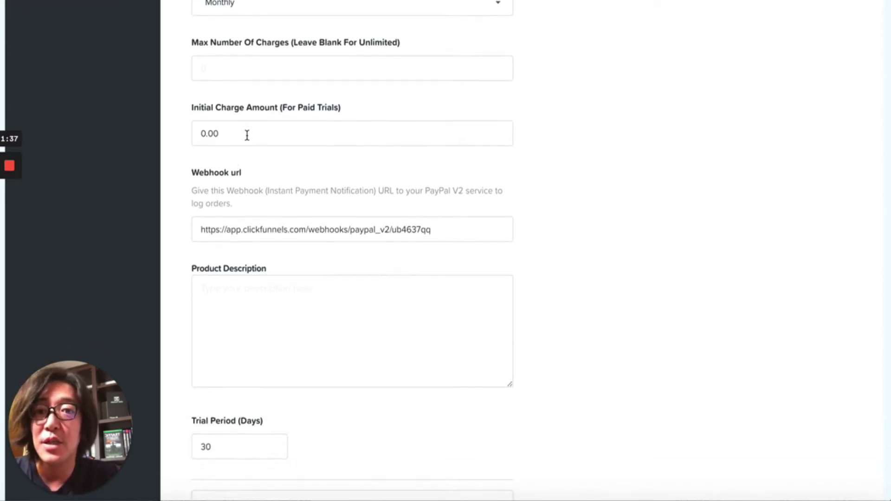
scroll(243, 143, "down", 1)
scroll(243, 145, "up", 2)
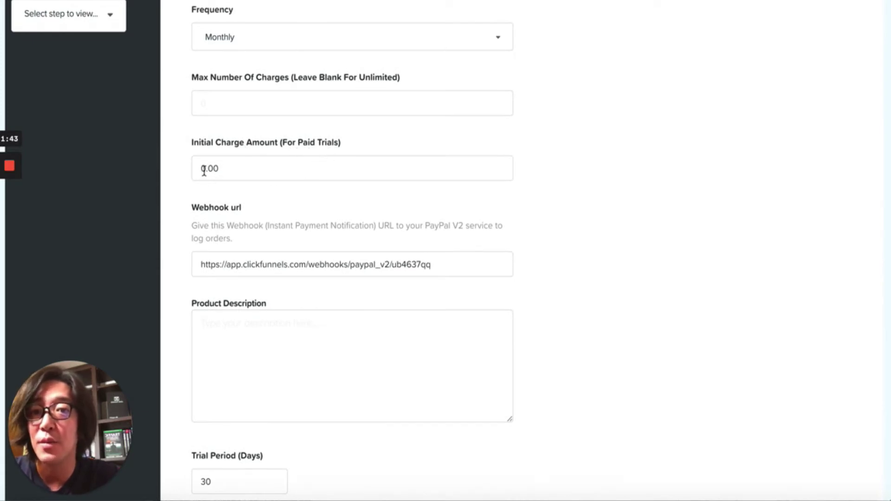
scroll(227, 187, "down", 2)
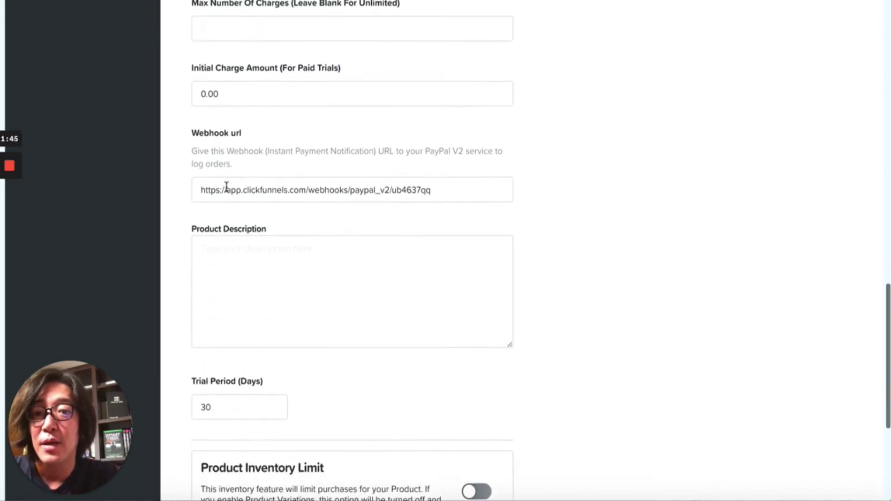
scroll(227, 187, "up", 1)
scroll(246, 158, "up", 3)
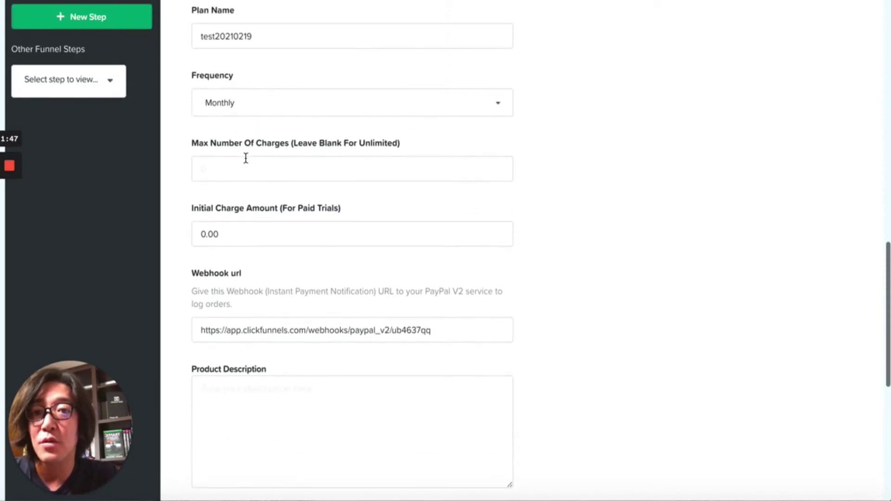
scroll(245, 159, "down", 2)
scroll(245, 158, "up", 9)
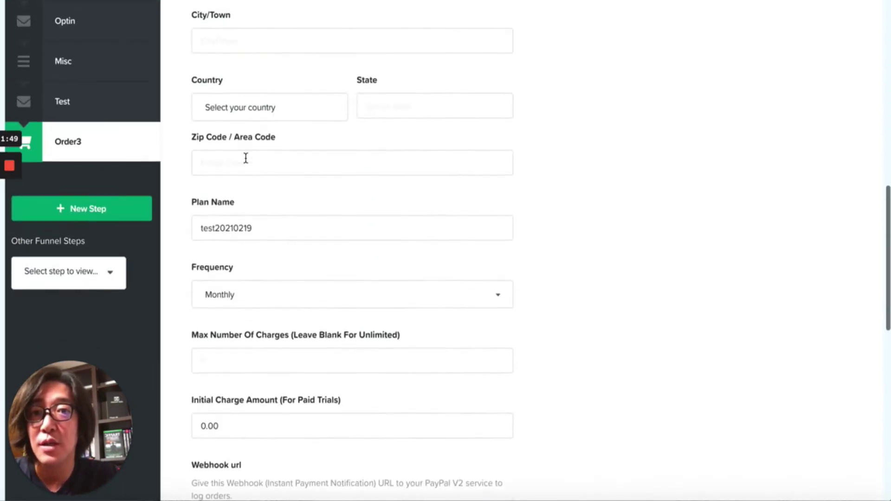
scroll(246, 158, "up", 8)
scroll(245, 158, "down", 9)
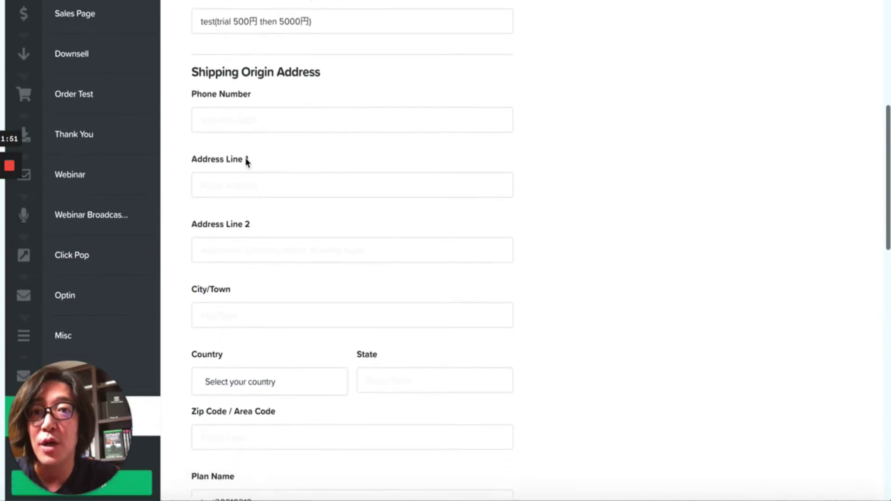
scroll(246, 161, "down", 5)
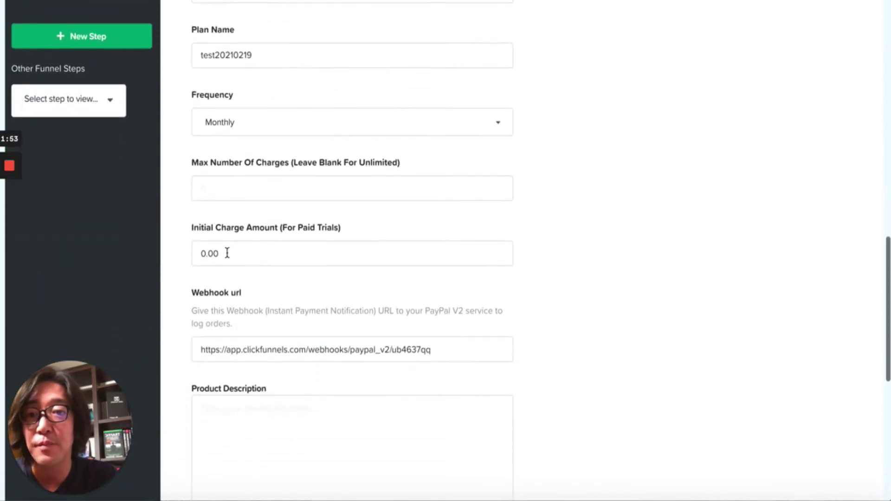
Set the initial charge amount for paid trials to 500 and save the product details, continuing to the product variations.
left_click(227, 253)
key("BackSpace")
key("BackSpace")
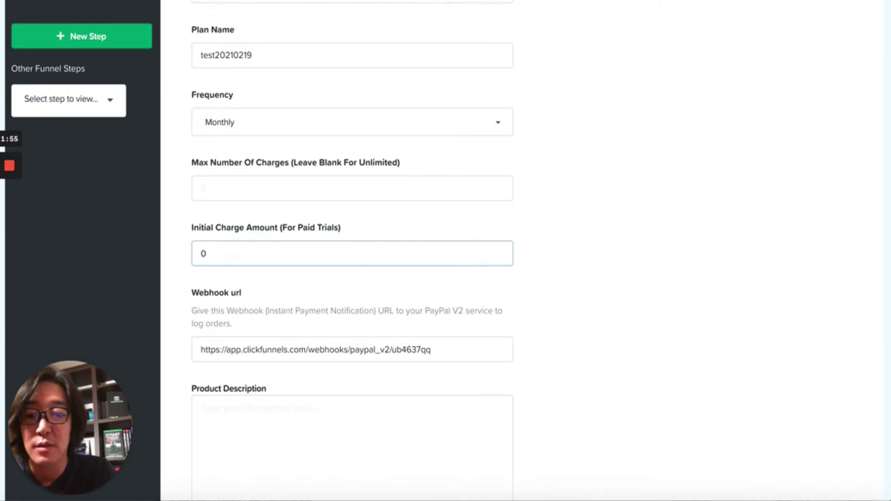
left_click(290, 284)
scroll(274, 261, "down", 4)
scroll(275, 263, "down", 1)
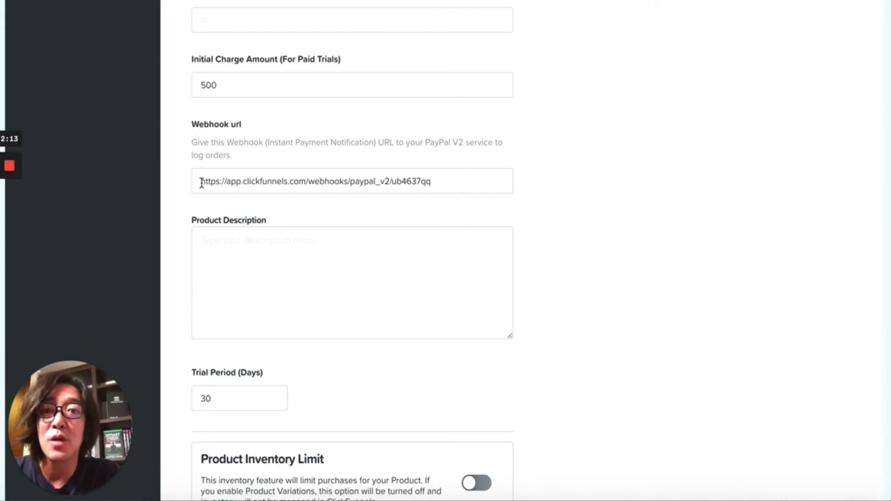
scroll(277, 192, "down", 4)
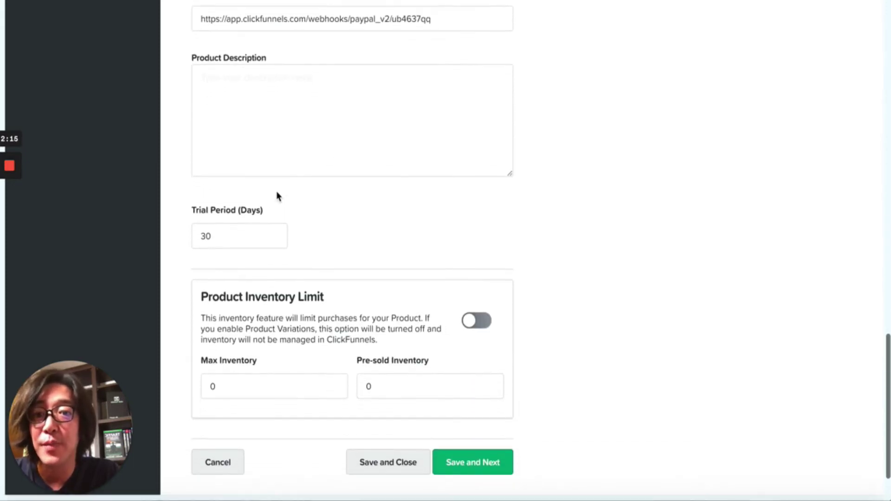
scroll(256, 255, "down", 2)
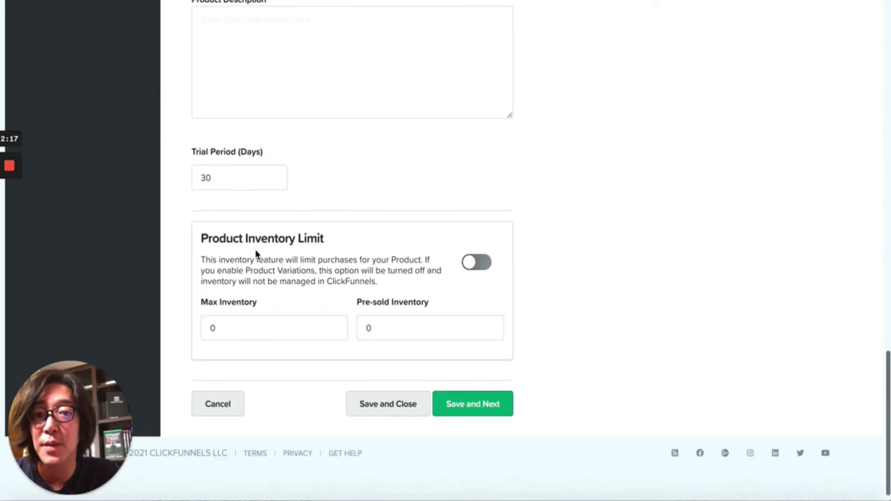
left_click(478, 405)
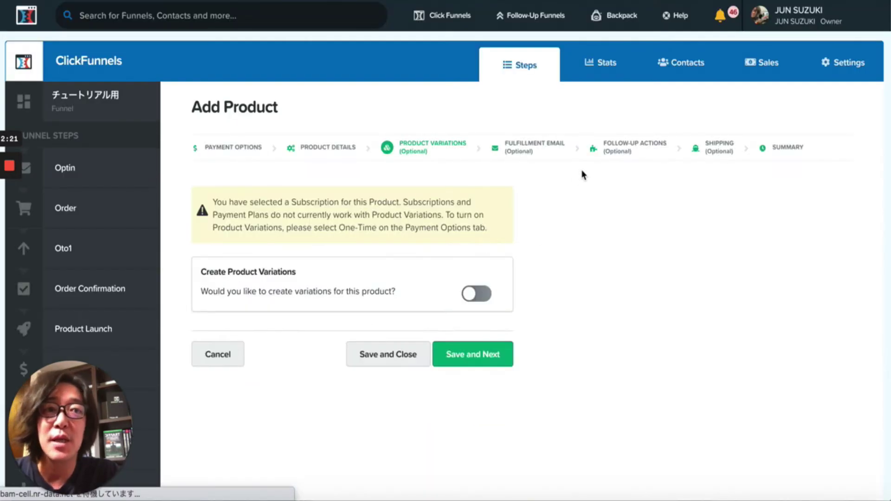
Open the product summary and review the billing, product details, trial period and affiliate settings.
scroll(95, 263, "down", 5)
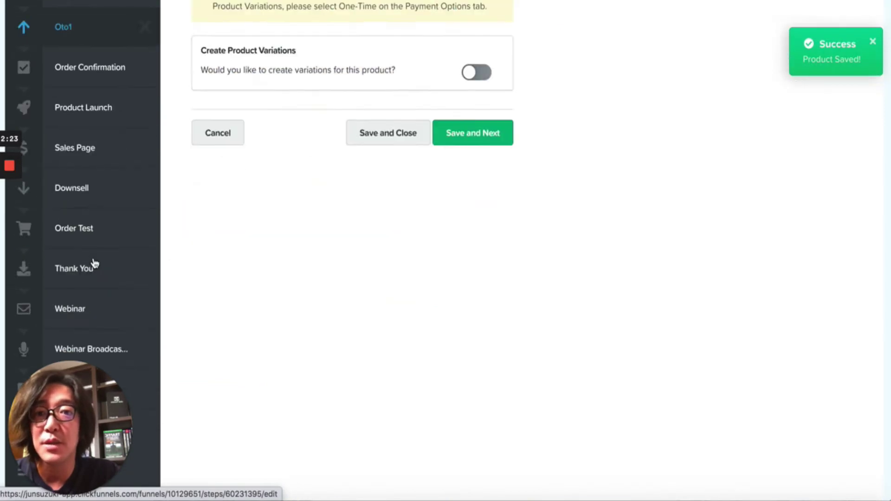
scroll(94, 262, "up", 4)
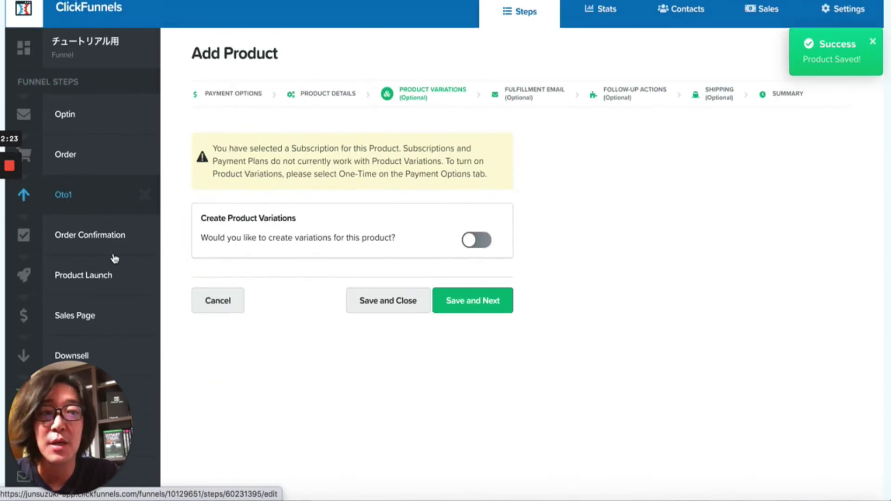
left_click(790, 100)
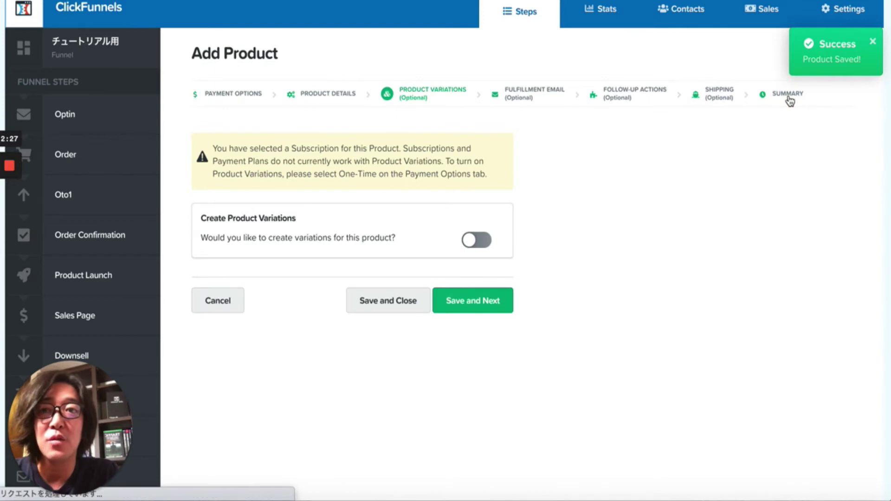
scroll(324, 235, "down", 3)
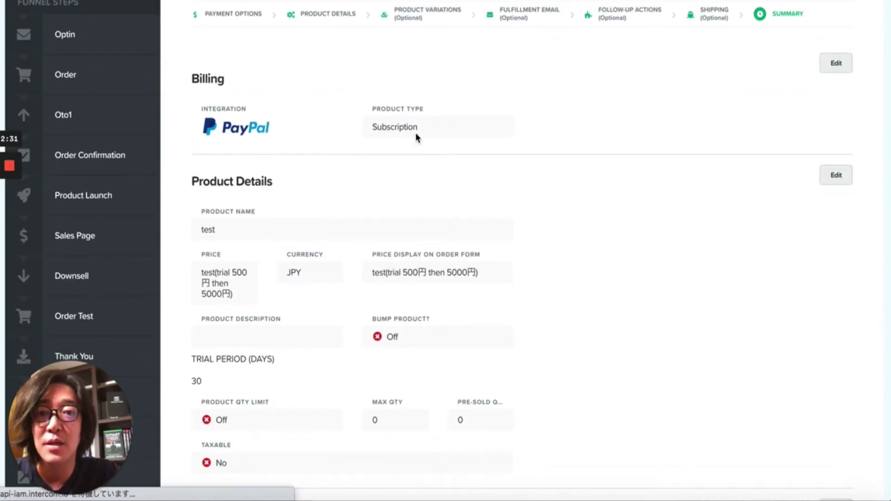
scroll(285, 213, "down", 2)
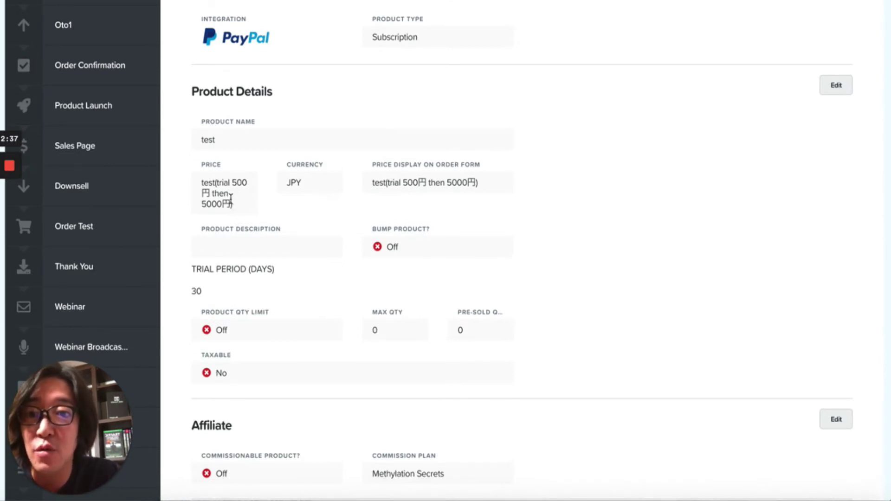
scroll(314, 183, "down", 2)
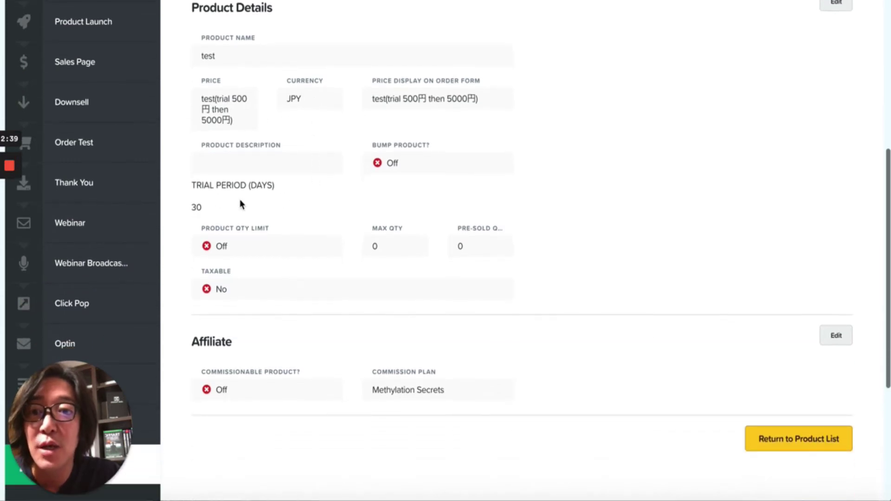
scroll(297, 203, "down", 1)
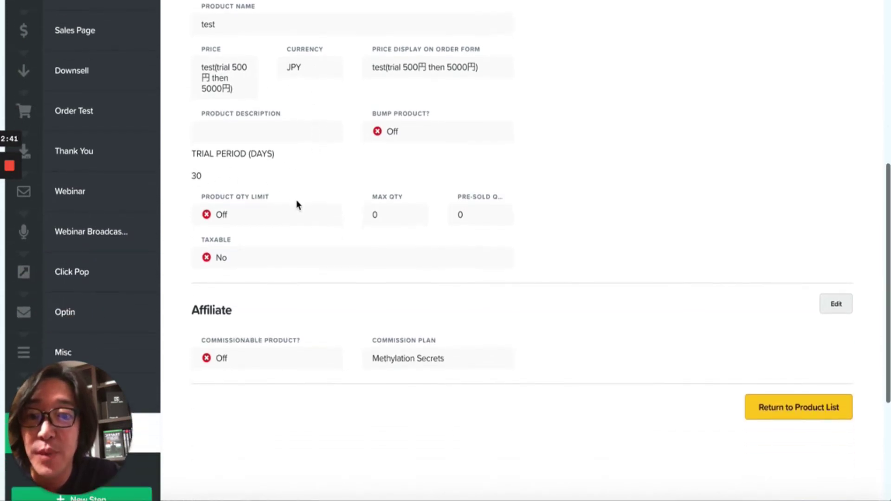
scroll(296, 203, "up", 3)
scroll(296, 200, "up", 5)
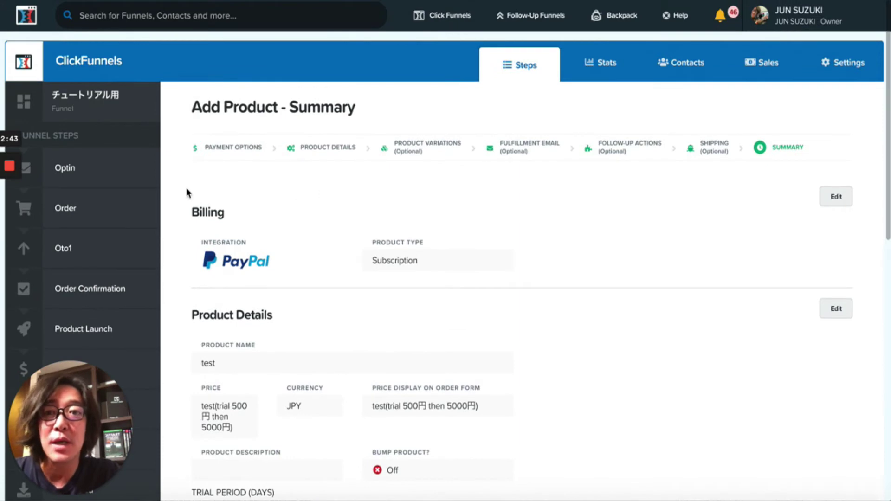
scroll(385, 114, "down", 10)
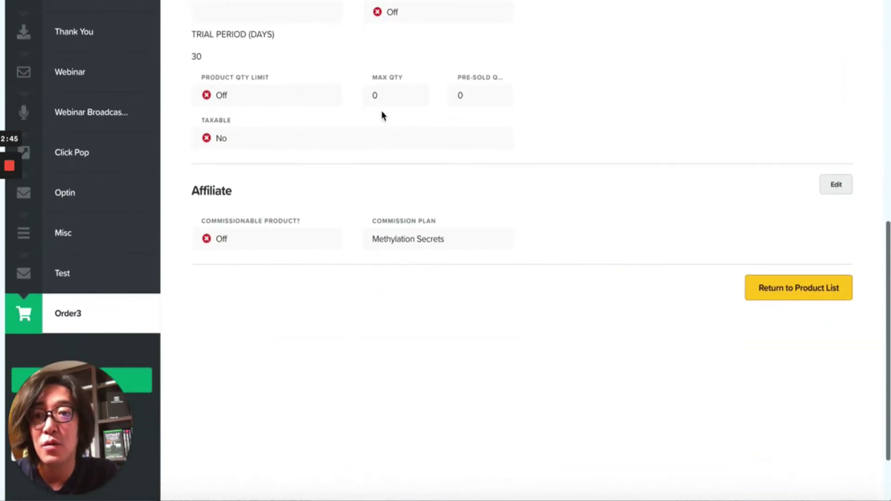
Leave the product summary for the order3 funnel step's overview and open its live order page.
scroll(358, 138, "up", 7)
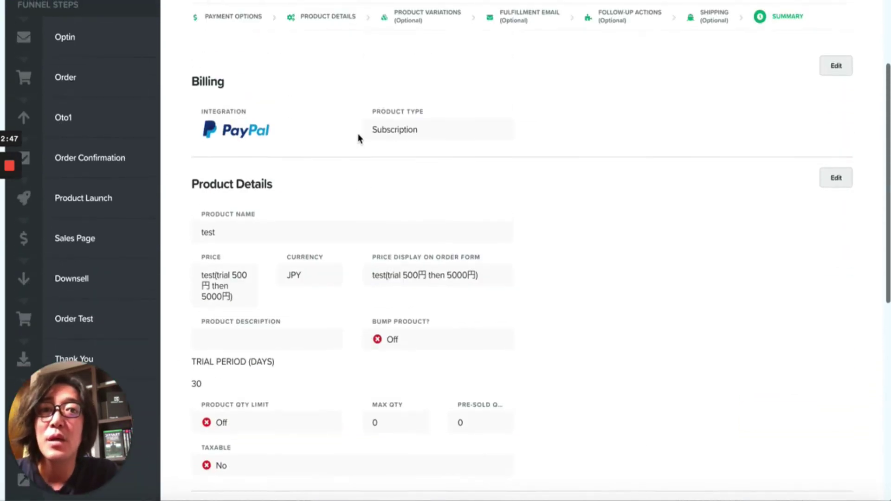
scroll(358, 137, "down", 8)
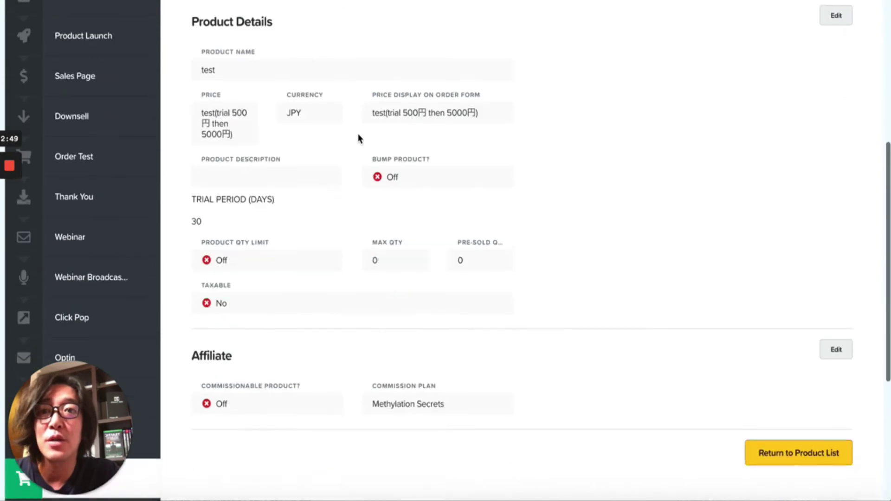
left_click(76, 237)
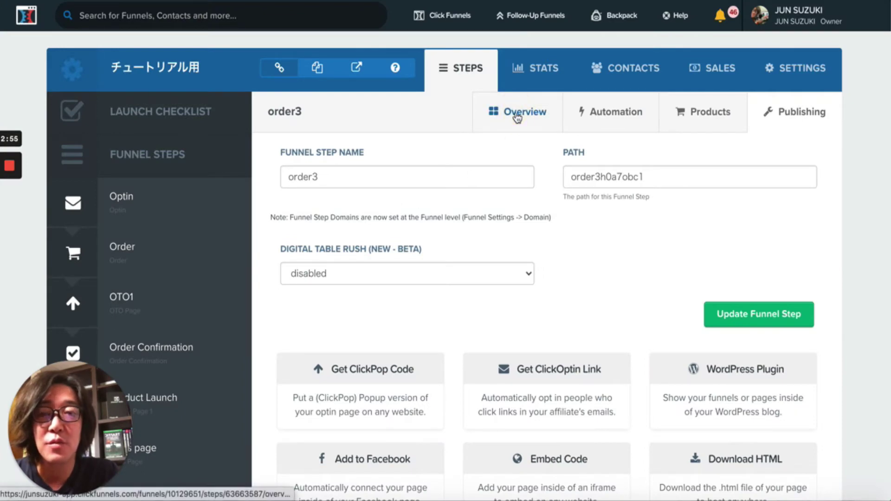
left_click(517, 118)
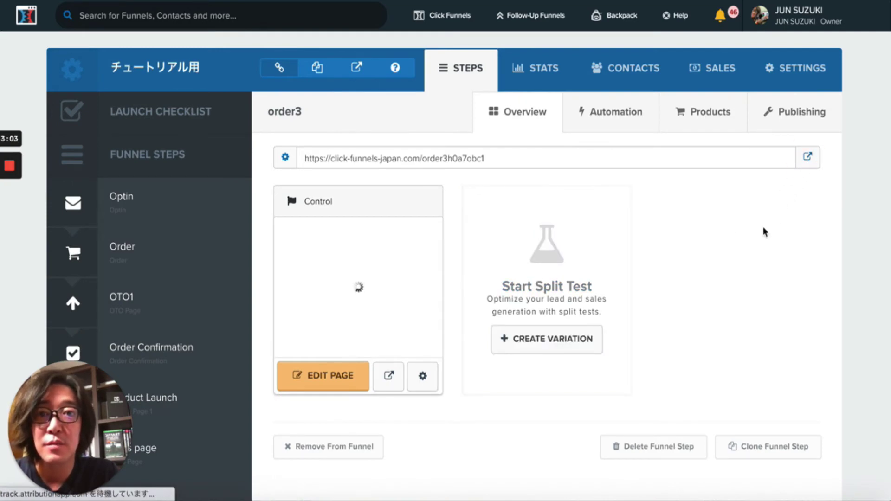
left_click(806, 159)
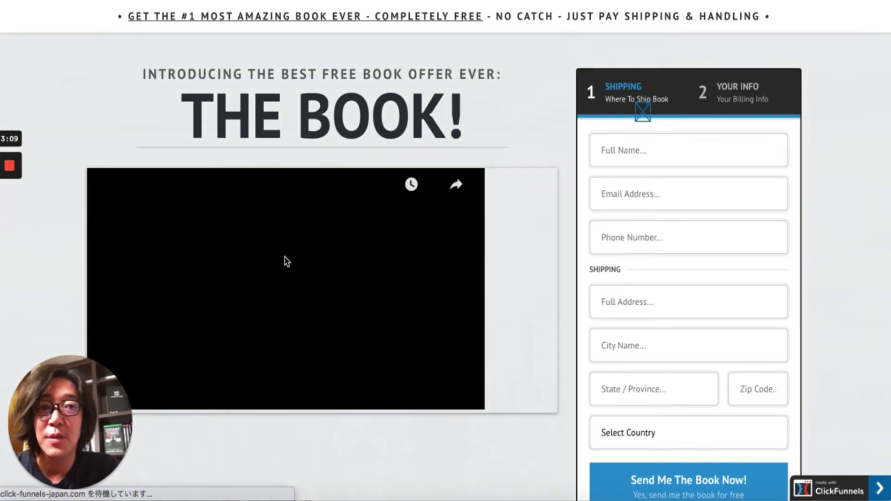
Choose United States as the shipping country on the live order form and submit the shipping details to reach the billing step.
scroll(319, 228, "down", 1)
left_click(472, 11)
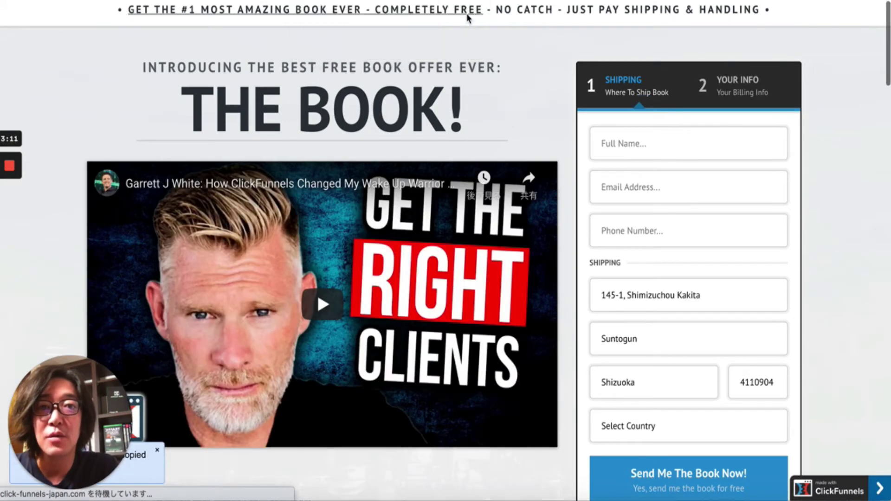
scroll(594, 121, "down", 2)
scroll(594, 121, "up", 1)
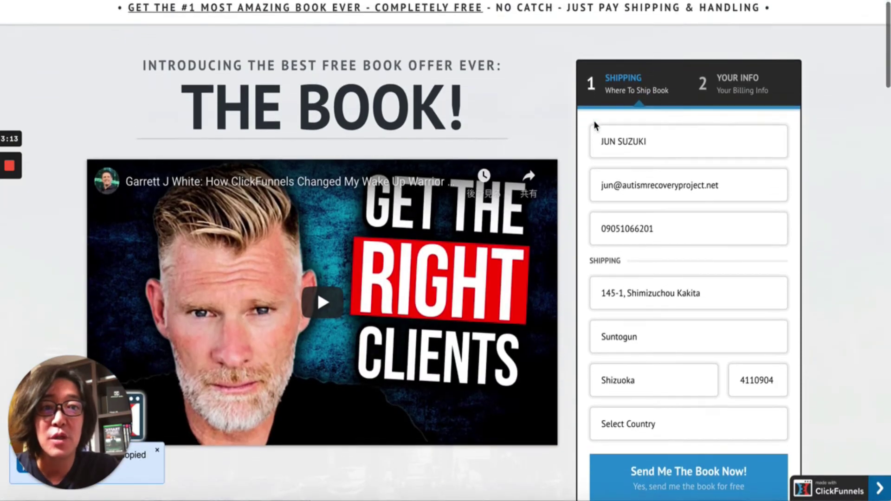
scroll(648, 176, "down", 3)
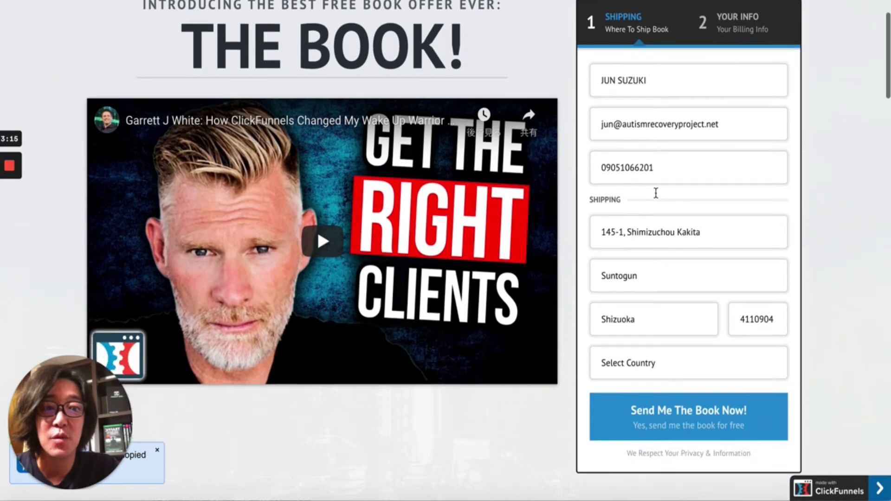
left_click(640, 336)
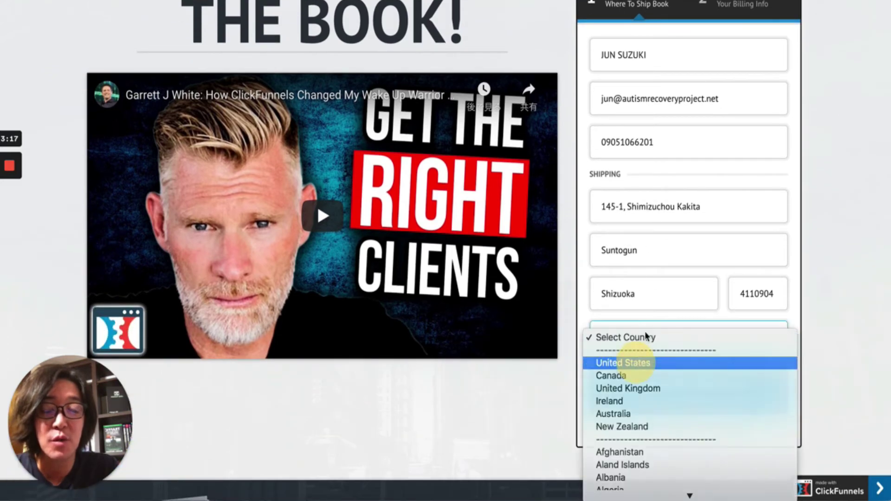
left_click(641, 365)
scroll(650, 325, "down", 1)
scroll(648, 324, "down", 1)
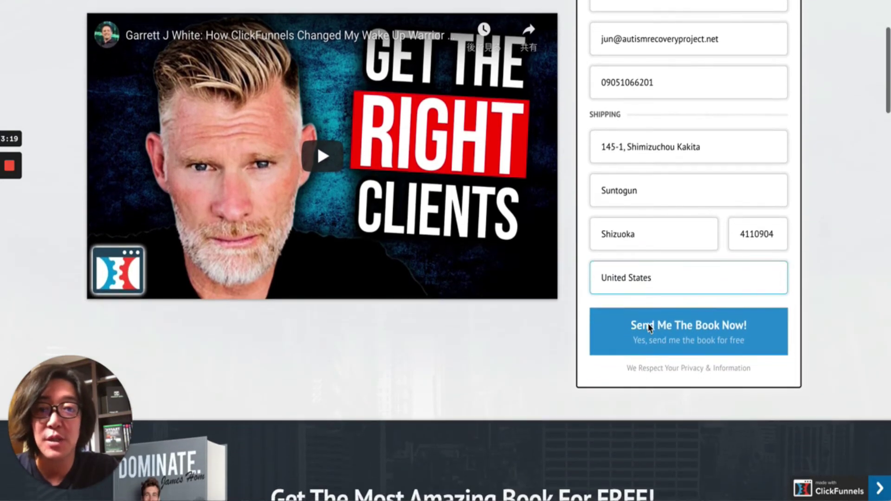
left_click(673, 342)
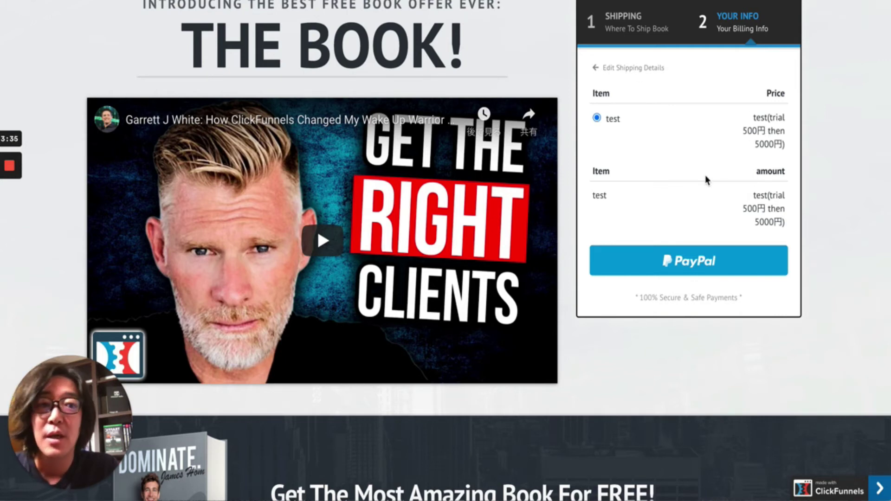
Test the PayPal checkout for the test product up to the account login window, and close both the window and the live page.
left_click(686, 269)
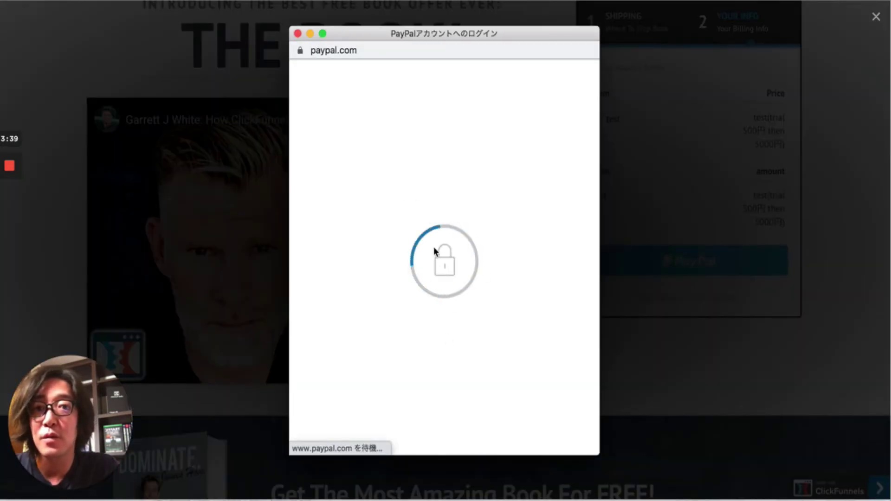
left_click(298, 35)
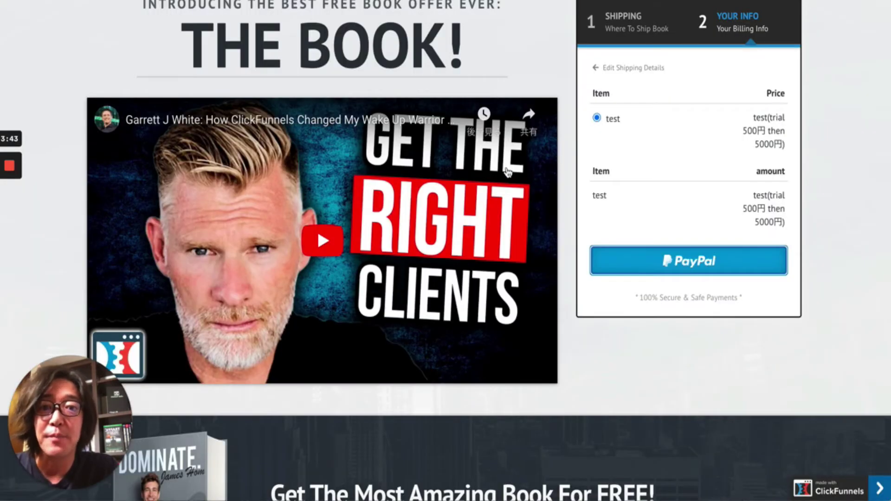
scroll(559, 179, "up", 2)
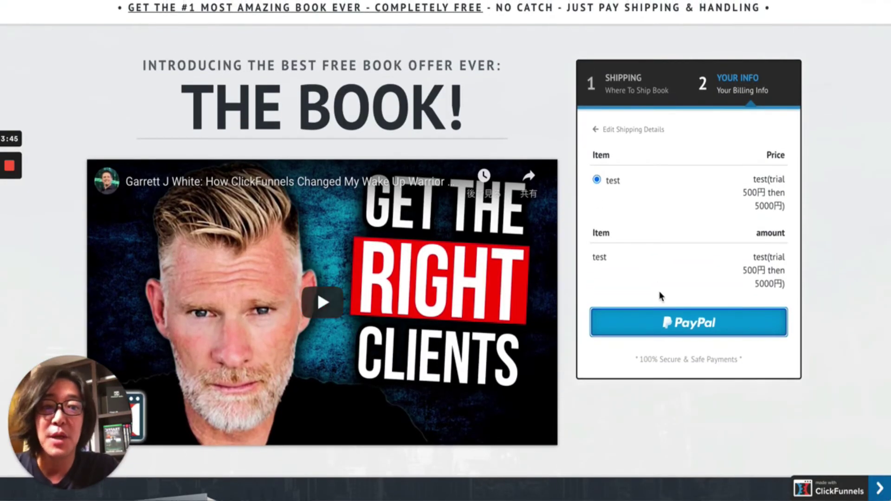
left_click(674, 326)
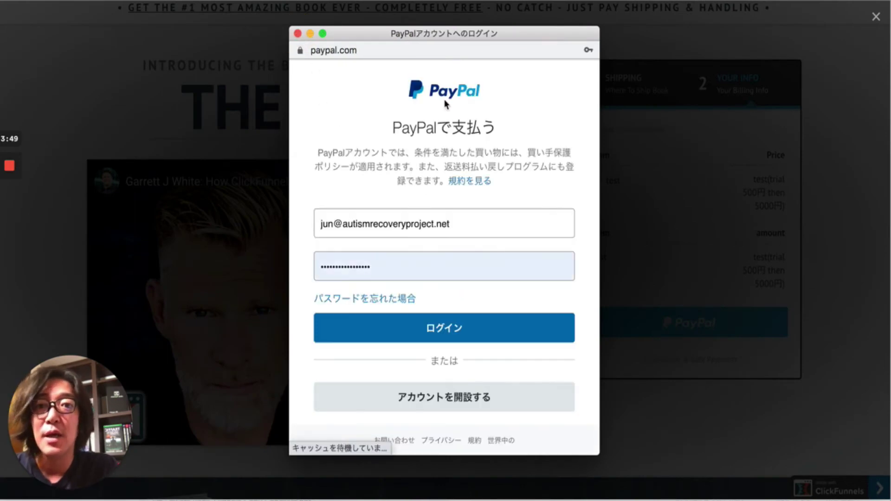
left_click(298, 34)
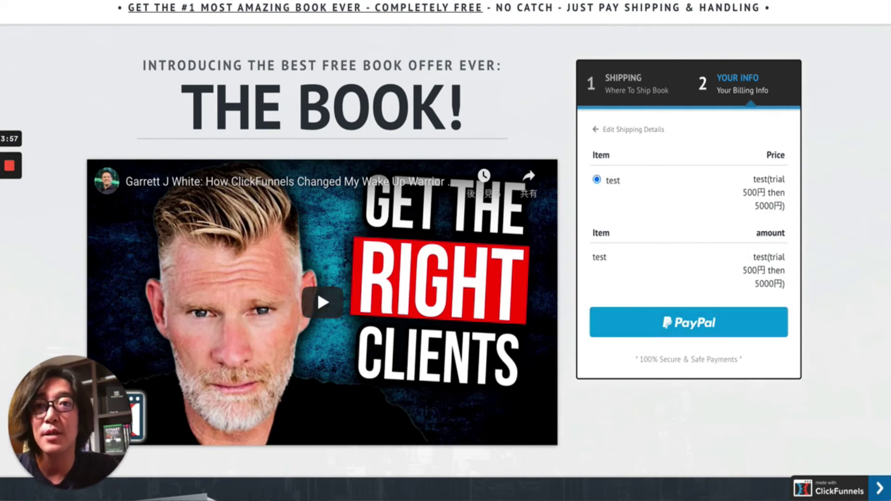
key("ctrl+w")
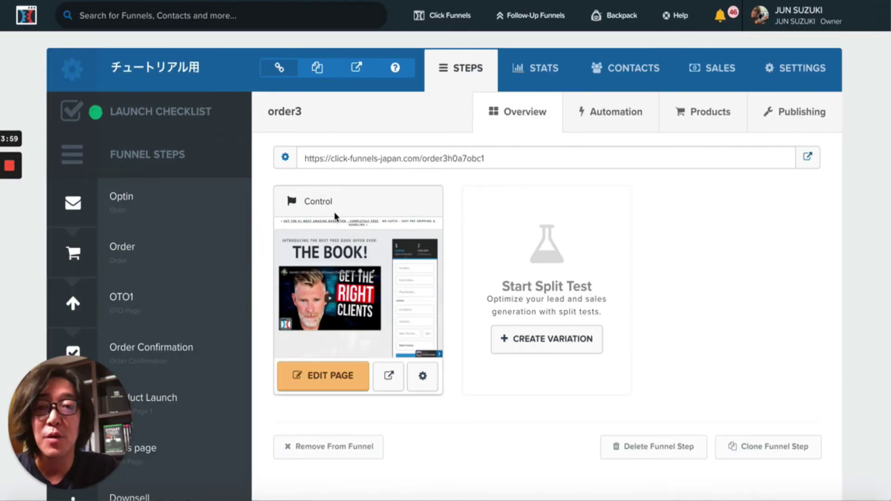
Open the order3 control page in the page editor and bring up its general settings.
left_click(326, 376)
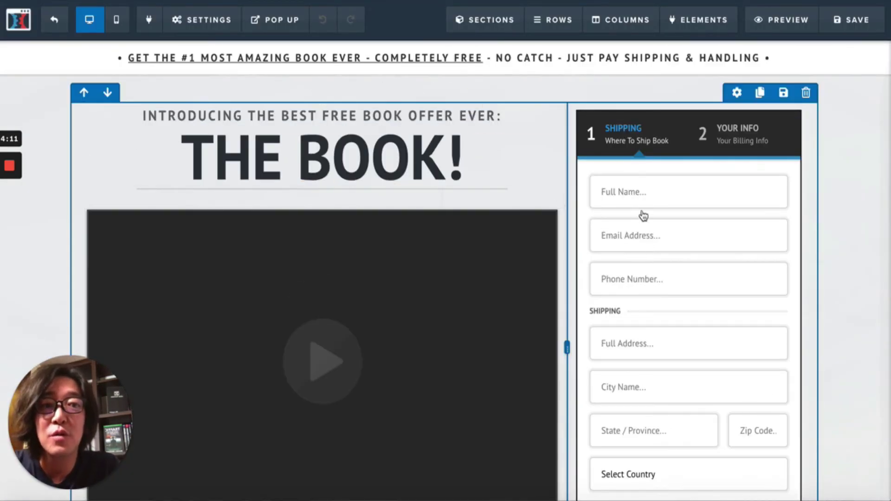
scroll(658, 236, "down", 3)
scroll(657, 235, "up", 2)
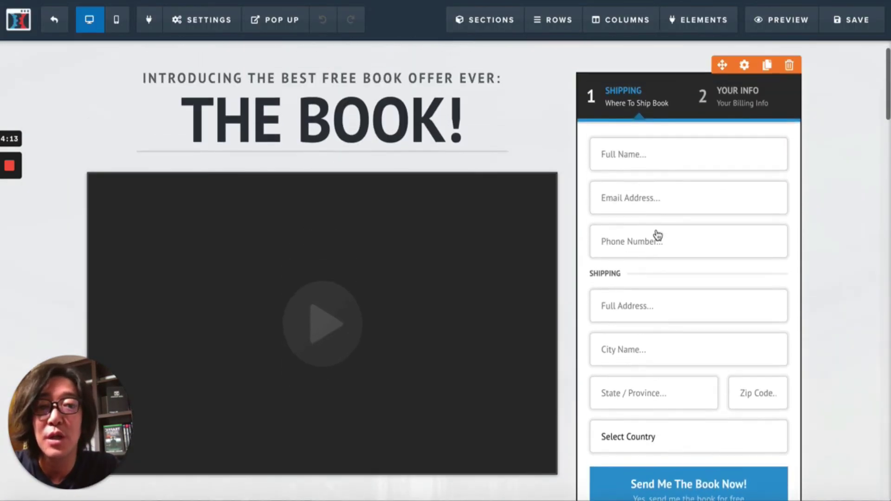
left_click(202, 20)
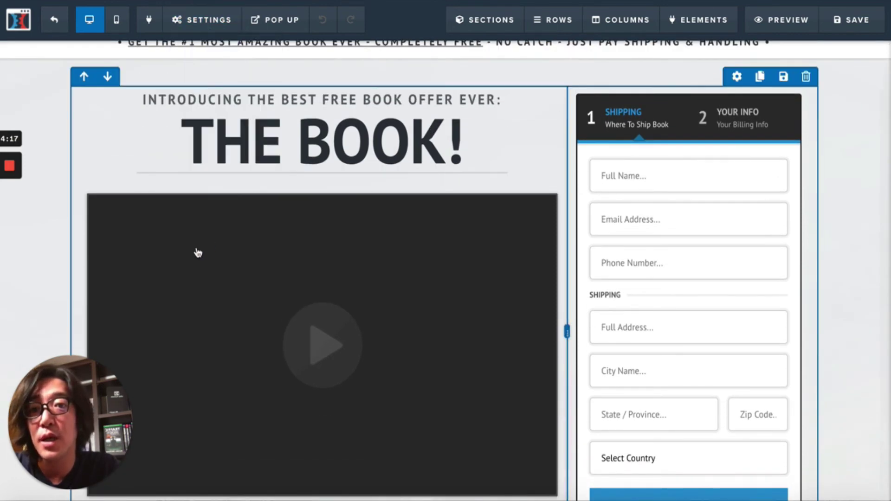
mouse_move(203, 35)
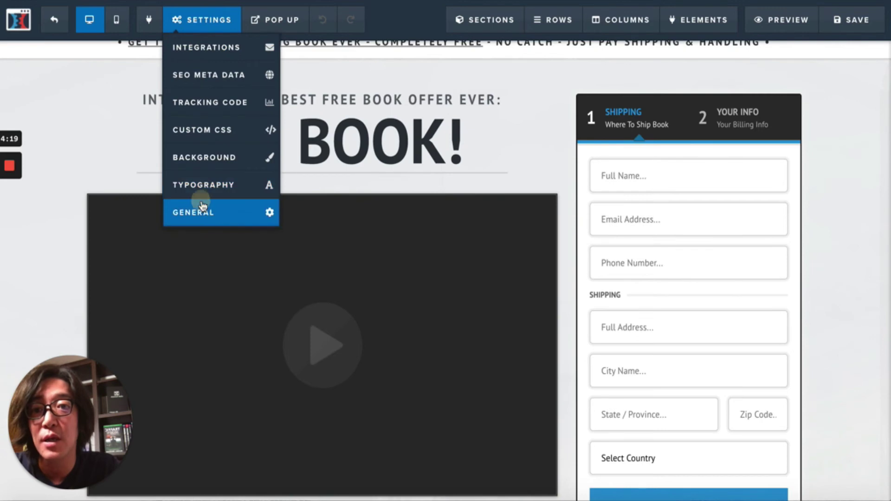
left_click(201, 204)
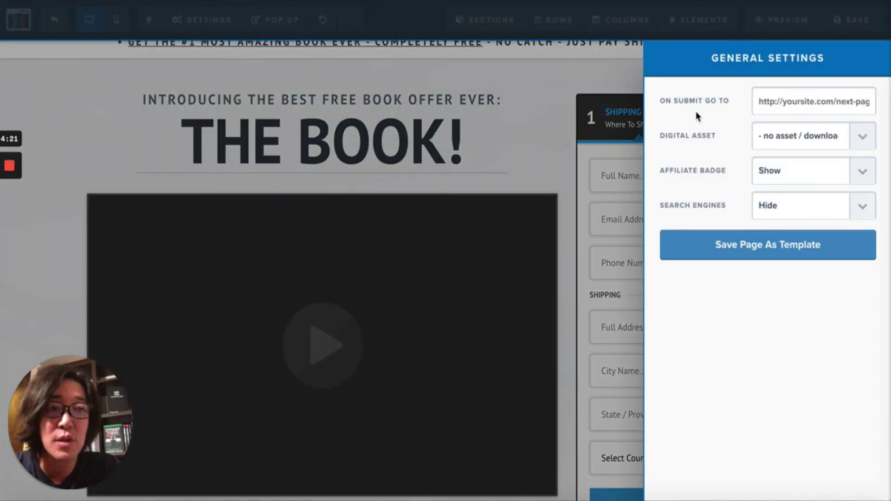
Examine the On Submit Go To redirect field and its suggested URLs, and close the general settings without entering one.
left_click(761, 101)
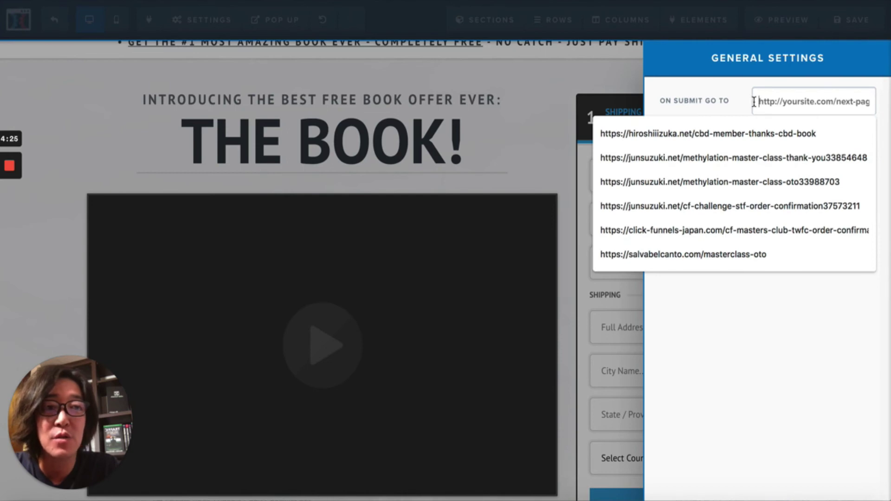
left_click(732, 101)
left_click(758, 102)
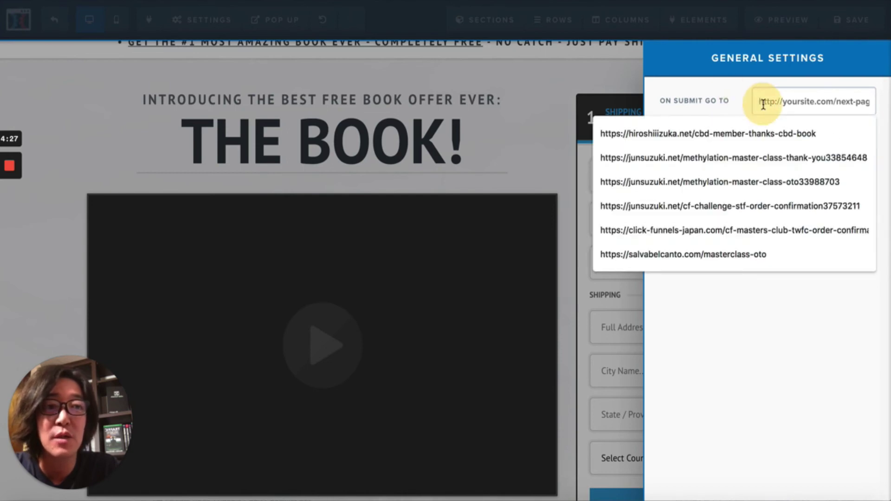
left_click(748, 100)
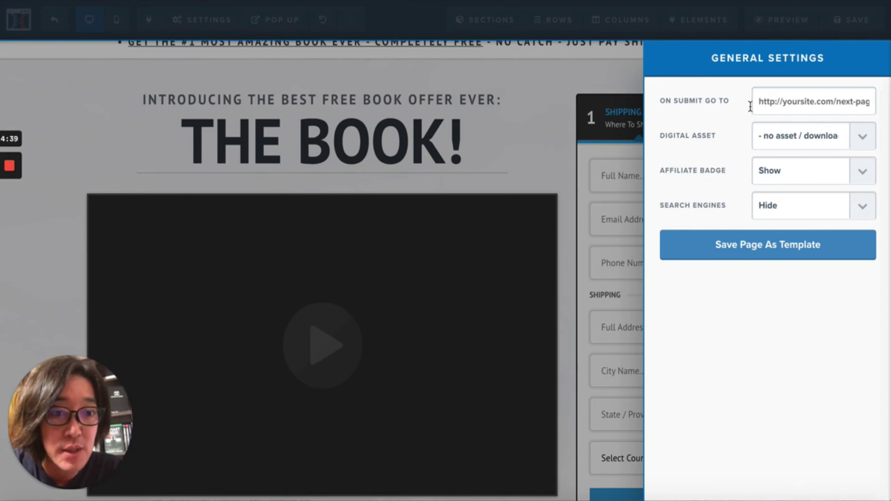
left_click(587, 103)
scroll(468, 139, "down", 2)
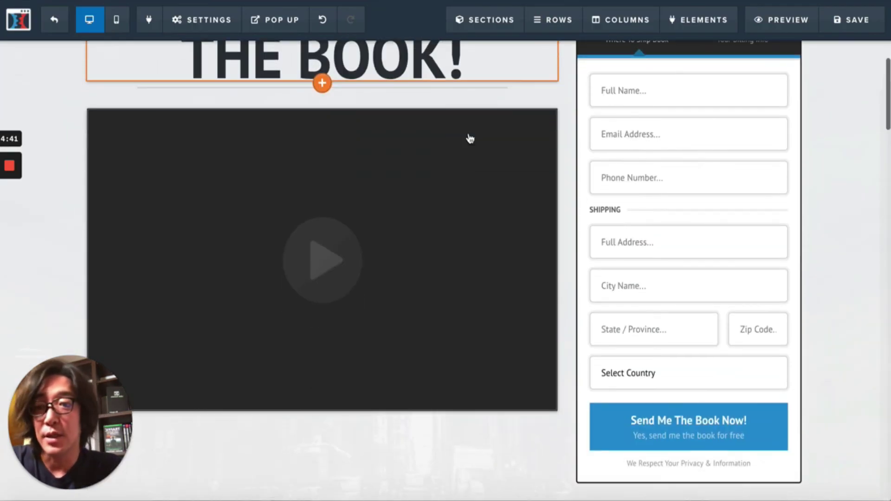
scroll(469, 137, "up", 1)
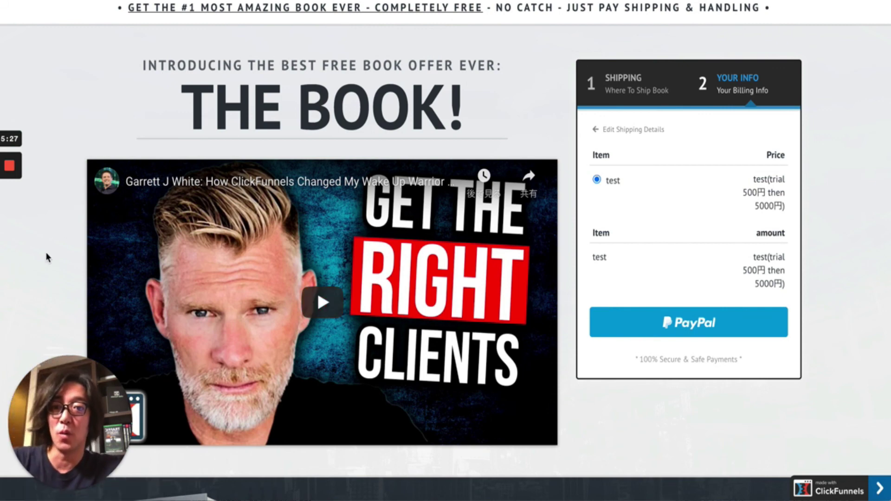
mouse_move(8, 162)
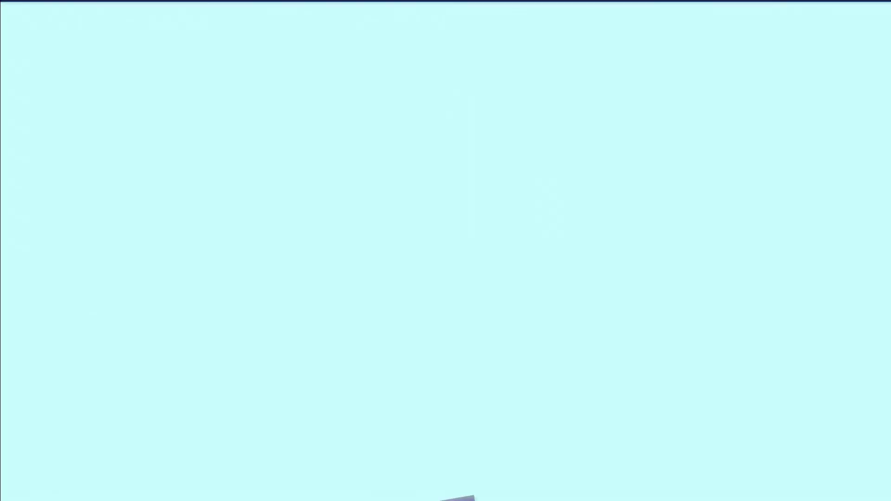